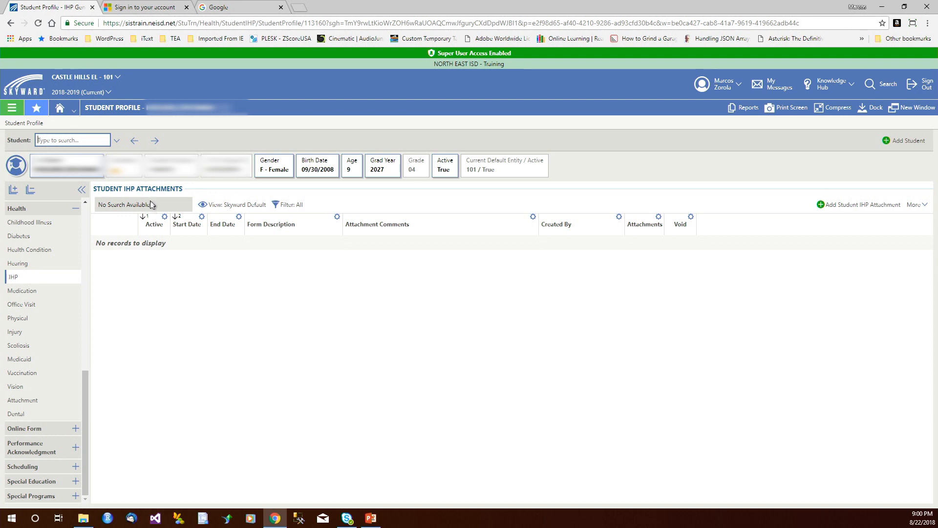
# Look up the student by name in the student search and load the matching profile
pyautogui.click(86, 140)
pyautogui.write('z')
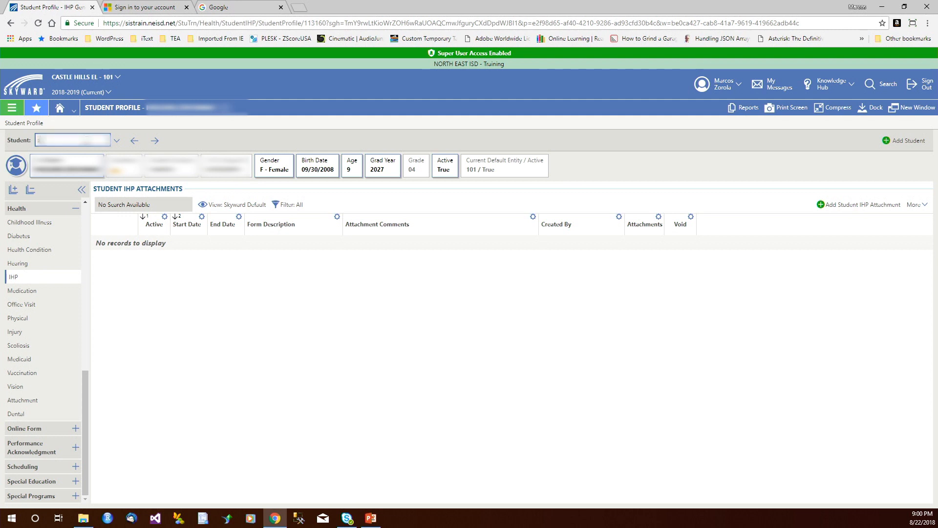
pyautogui.press('Return')
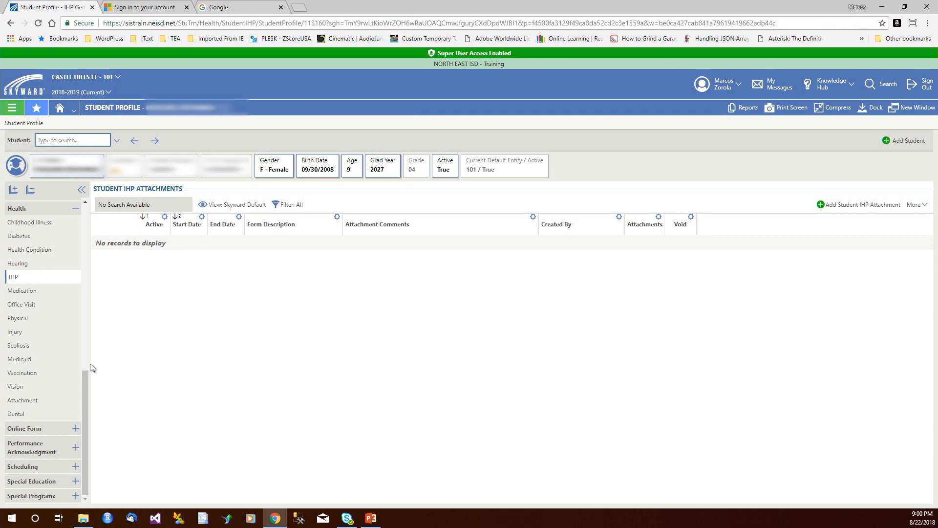
# Collapse the Health and General sections of the student profile, then reopen Health and show the IHP page
pyautogui.click(80, 210)
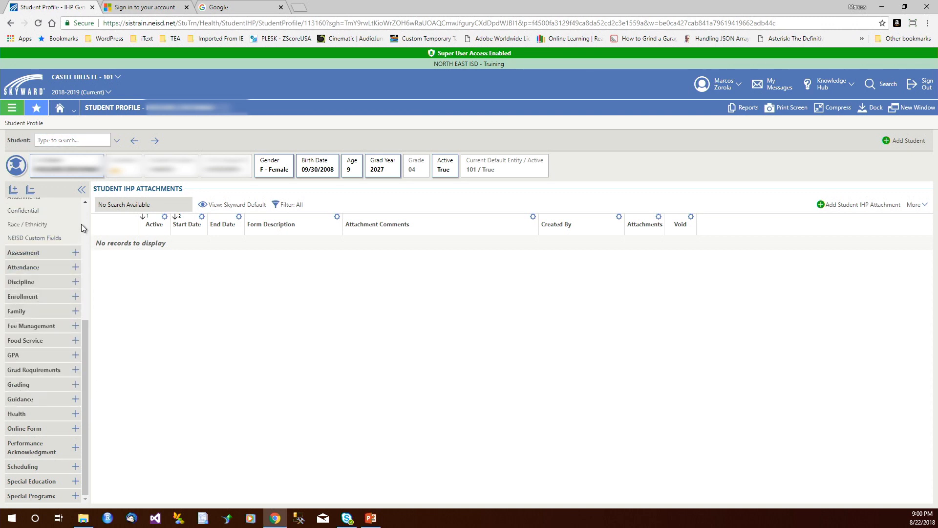
pyautogui.scroll(5, 81, 224)
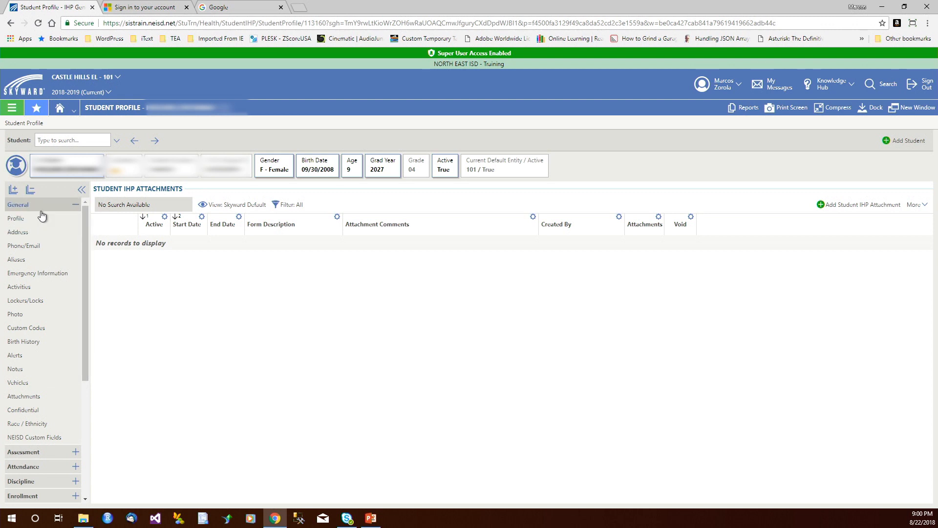
pyautogui.click(76, 205)
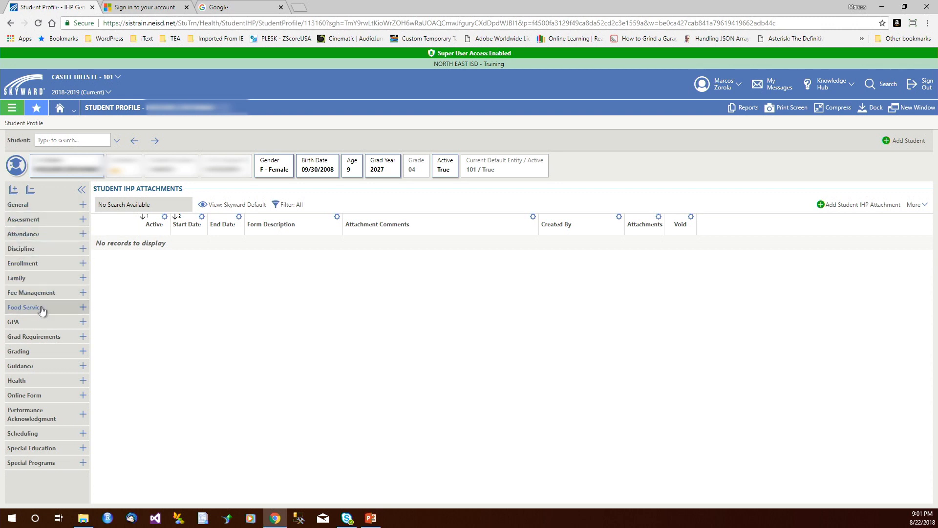
pyautogui.click(36, 383)
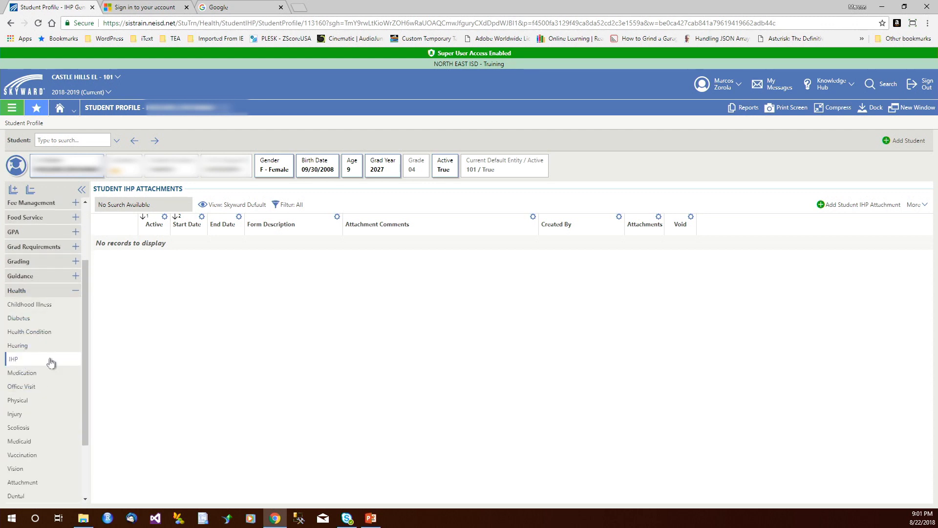
pyautogui.click(15, 358)
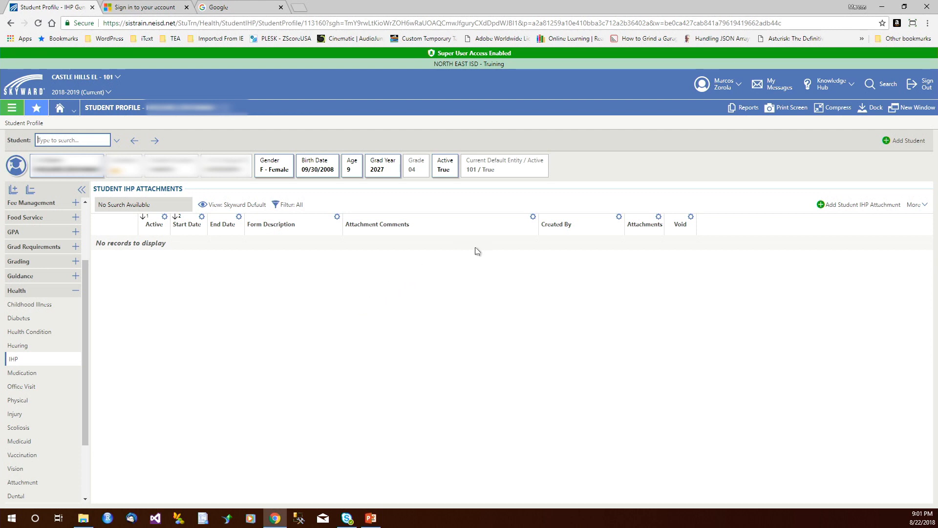
# Start a new student IHP attachment with start date 08/22/2018 and form description "Accommodation"
pyautogui.click(822, 205)
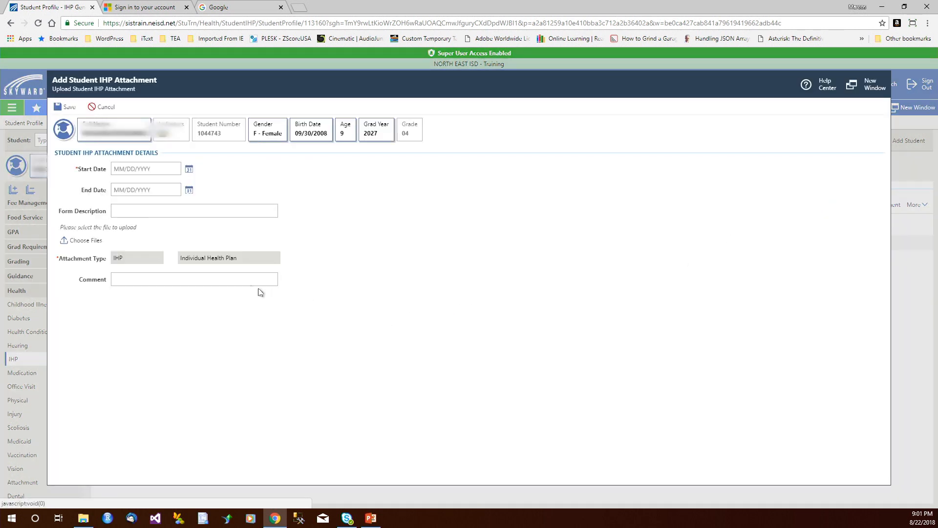
pyautogui.click(189, 170)
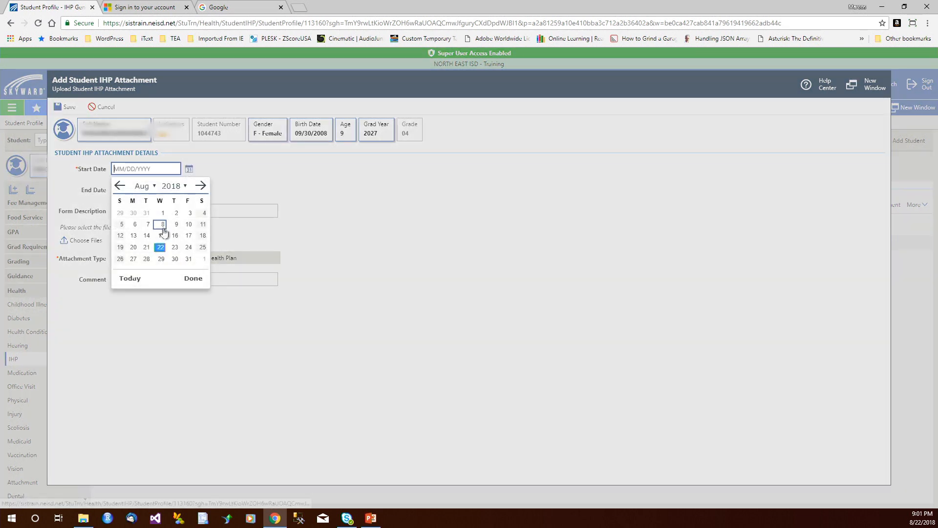
pyautogui.click(160, 247)
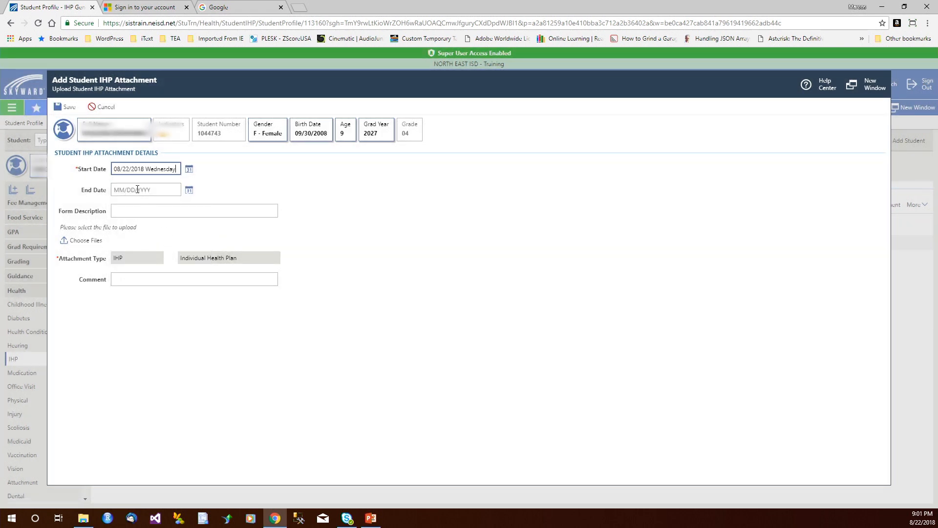
pyautogui.click(139, 211)
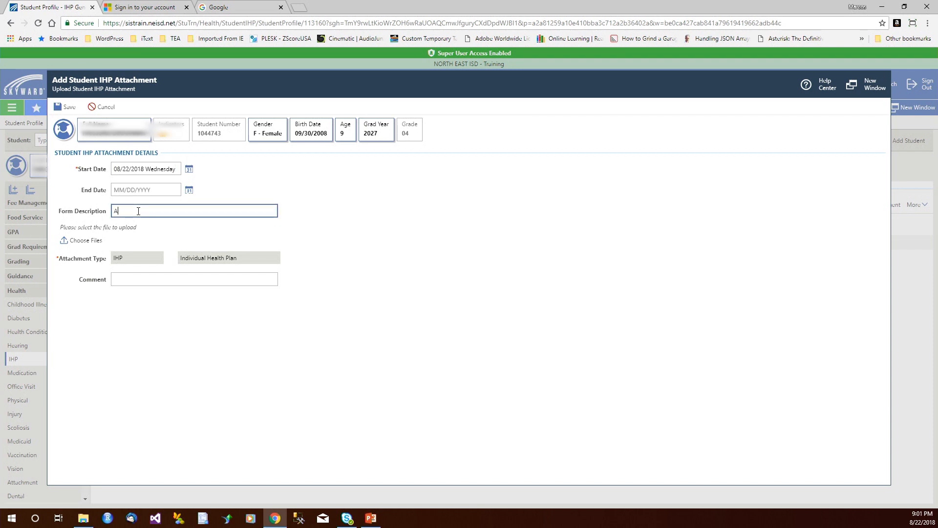
pyautogui.write('Accommodation')
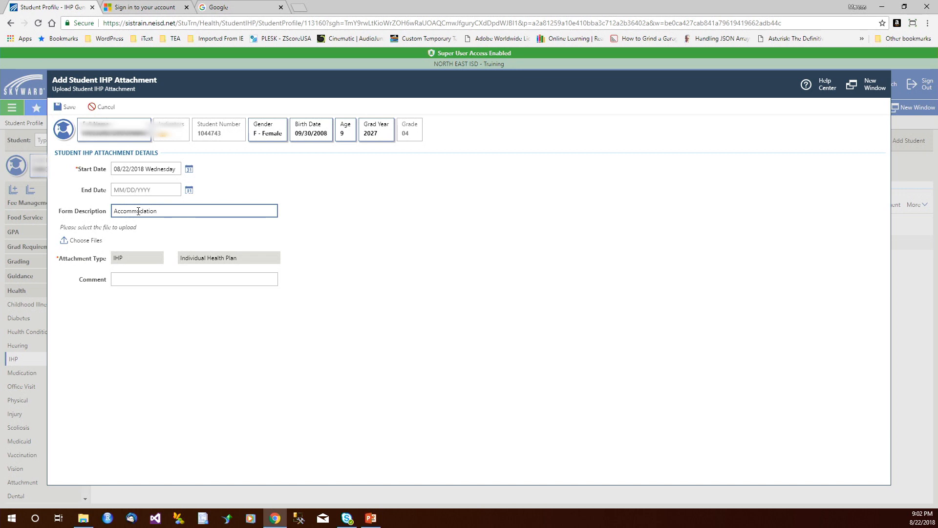
# Upload the file Accommodation Samplev1.pdf from the CENTON USB (D:) drive to the IHP attachment
pyautogui.click(79, 241)
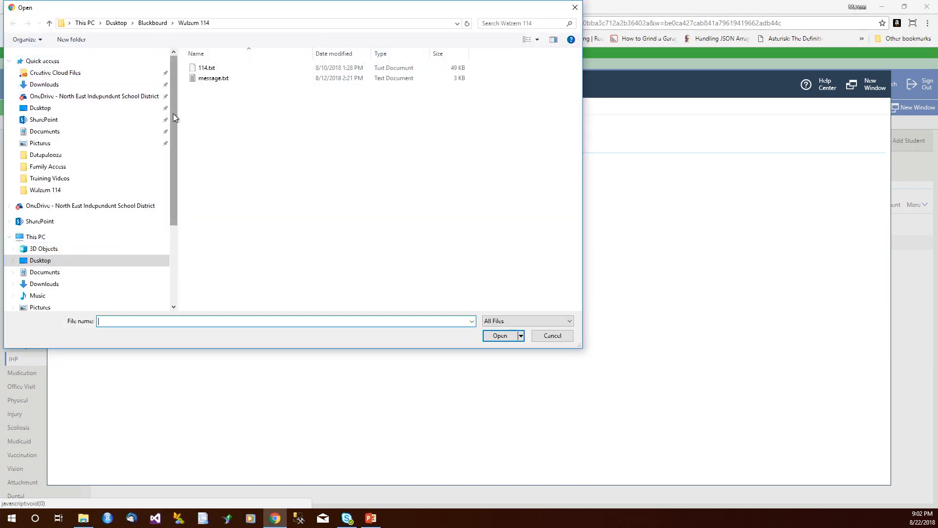
pyautogui.moveTo(173, 114); pyautogui.dragTo(176, 204)
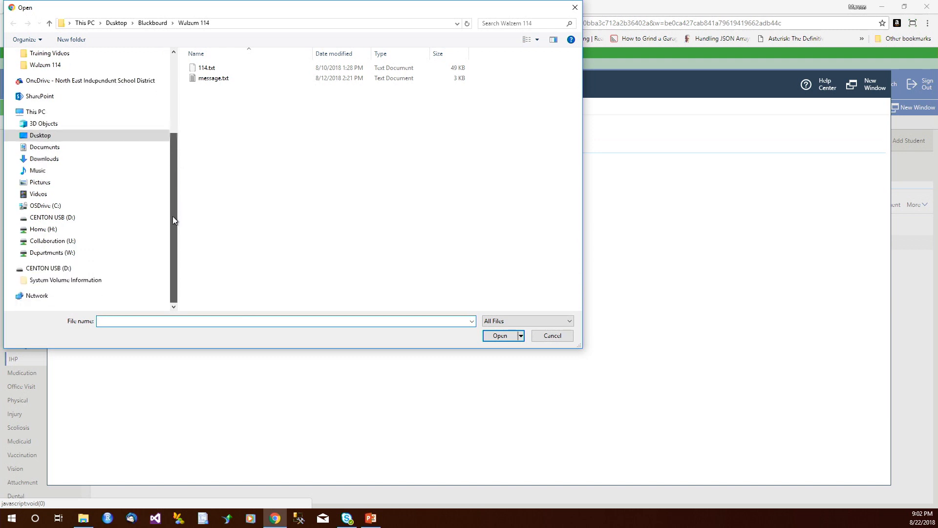
pyautogui.click(75, 274)
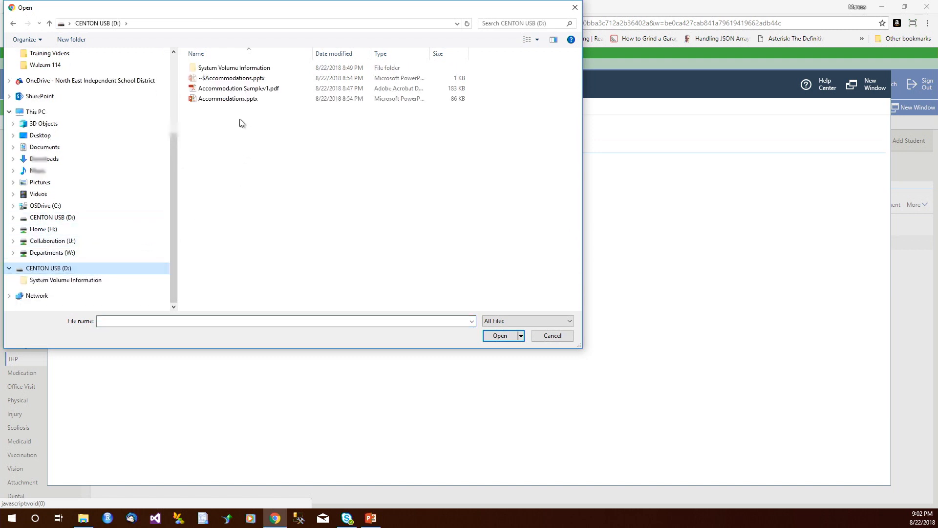
pyautogui.click(230, 90)
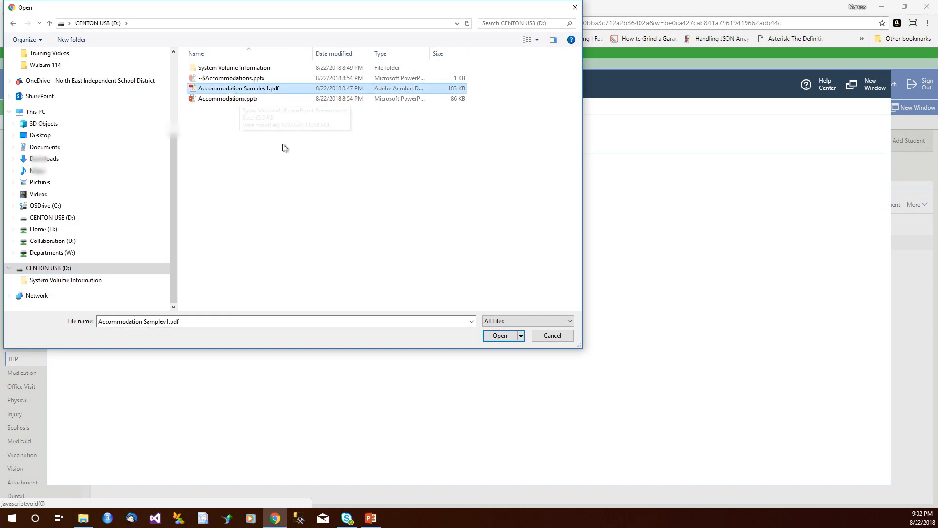
pyautogui.click(497, 336)
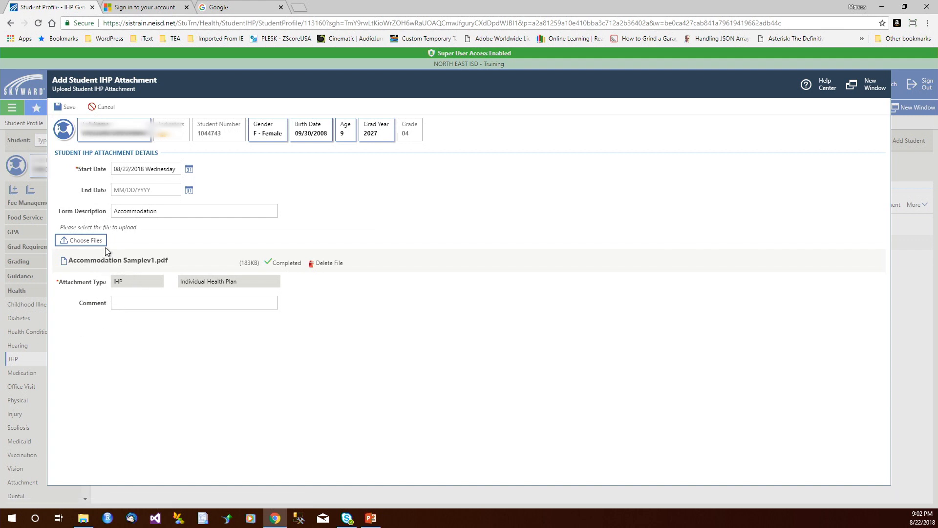
# Enter "Comment" as the attachment's comment and save the IHP record
pyautogui.click(137, 302)
pyautogui.write('Comment')
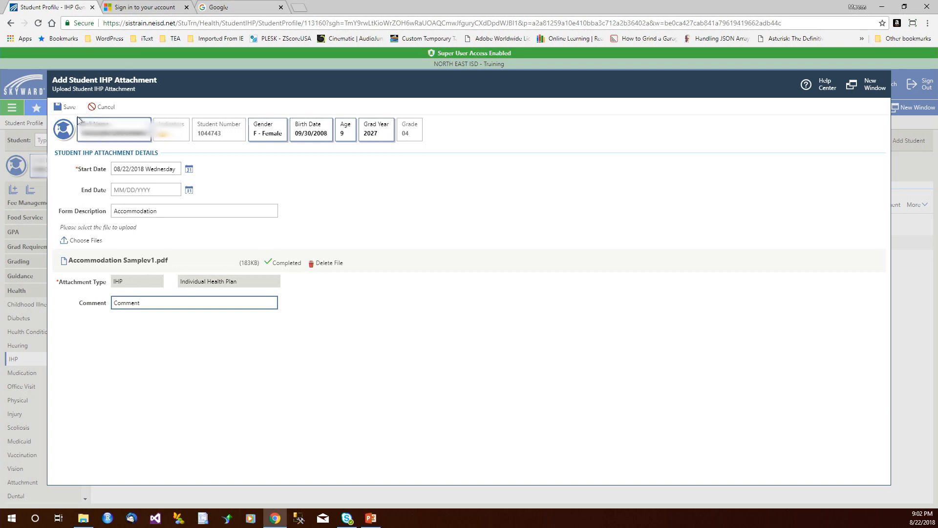
pyautogui.click(69, 108)
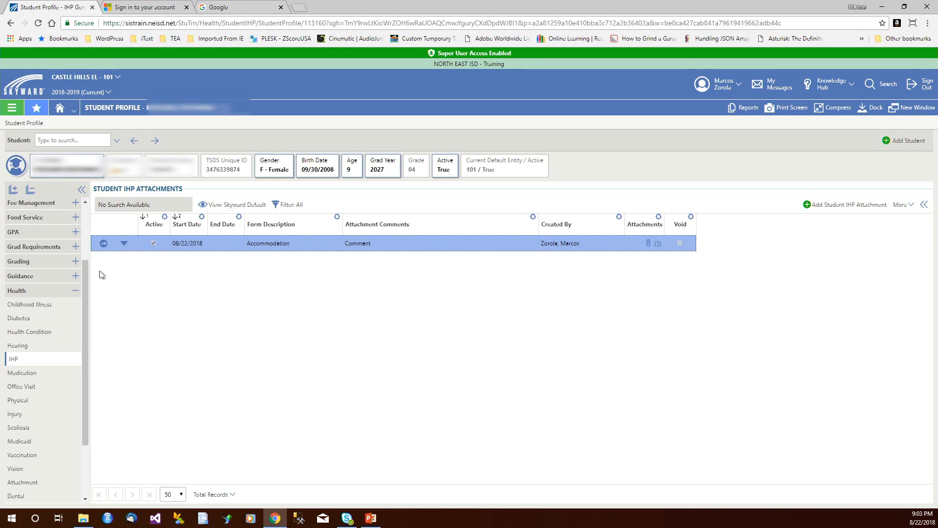
# Void the Accommodation IHP attachment with the note "No longer applicable" and return to the student profile
pyautogui.click(124, 244)
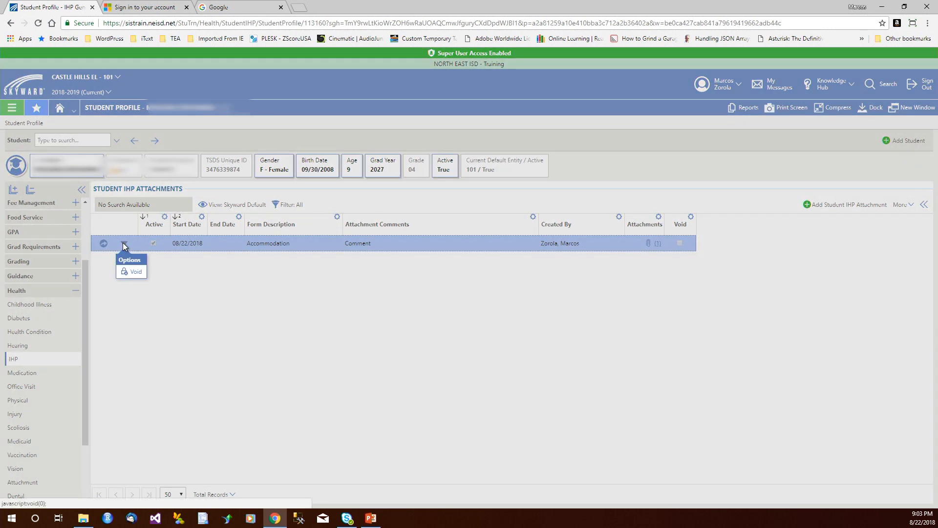
pyautogui.click(132, 274)
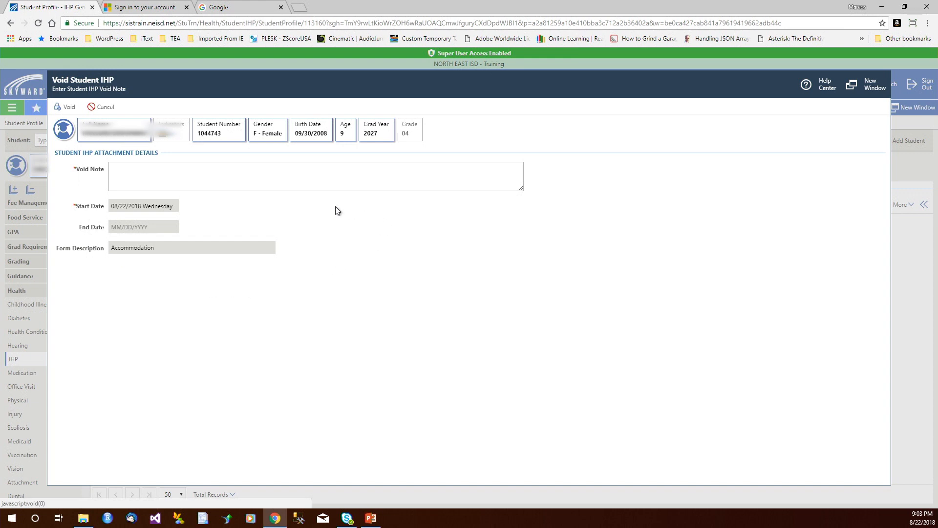
pyautogui.click(213, 170)
pyautogui.write('Nolon')
pyautogui.write('ger a')
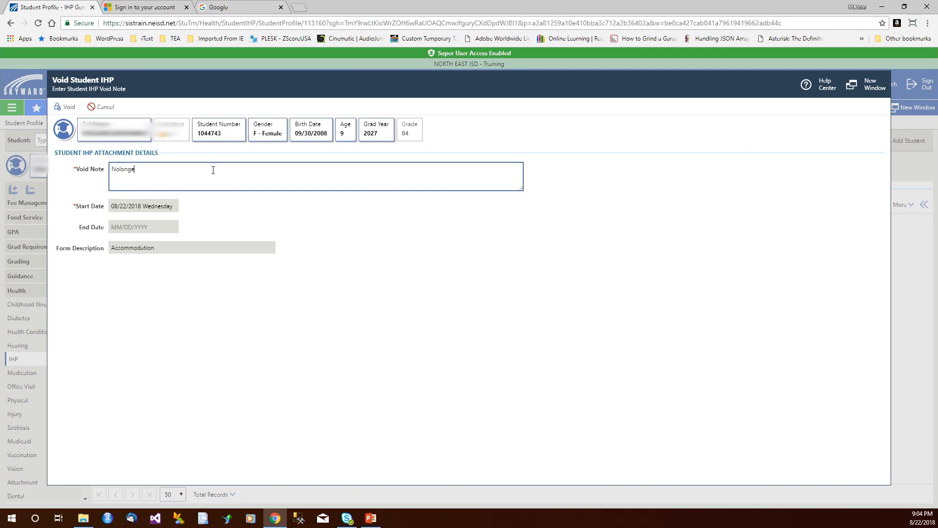
pyautogui.write('pplicable')
pyautogui.click(120, 171)
pyautogui.click(66, 107)
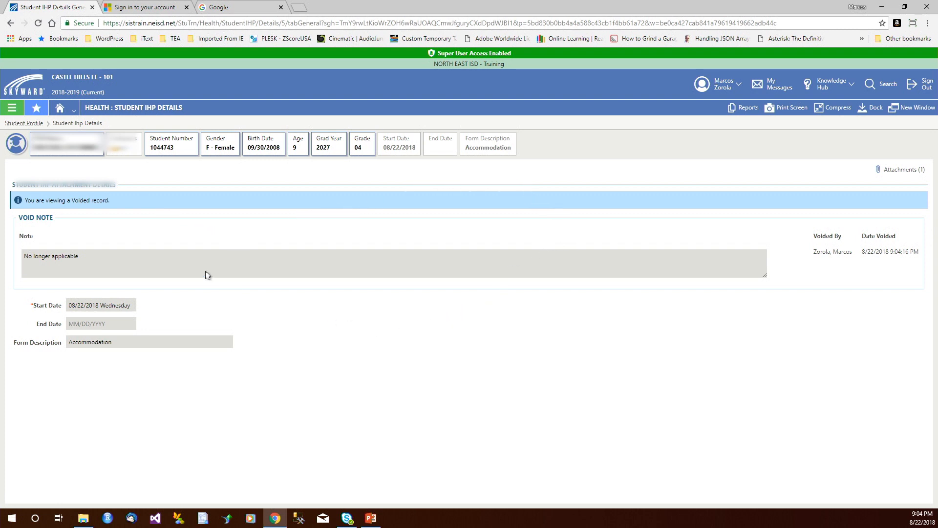
pyautogui.click(30, 126)
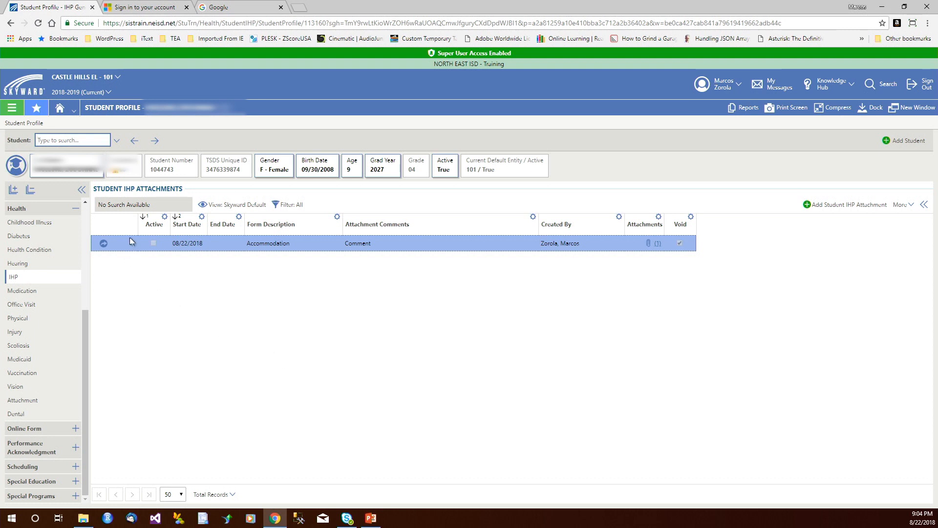
# Go back to the administrative home page and switch to the PowerPoint presentation
pyautogui.click(59, 107)
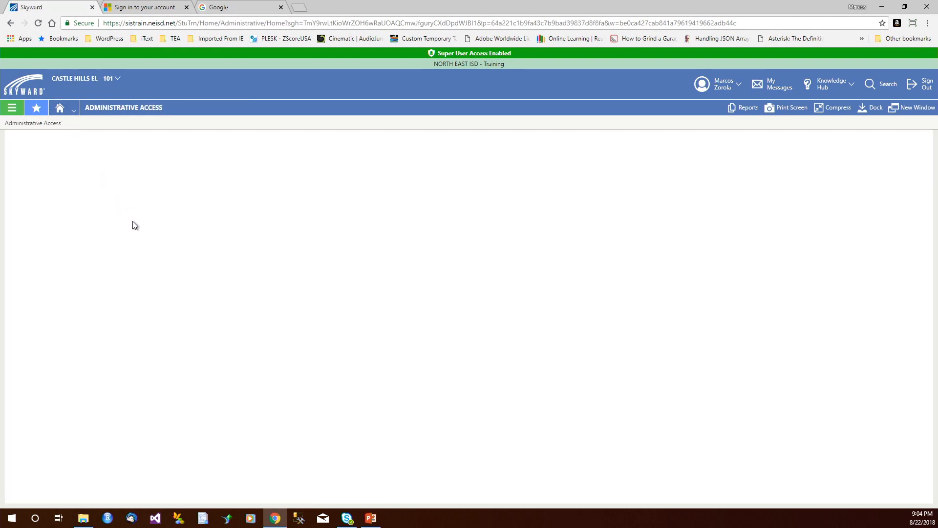
pyautogui.hotkey('alt', 'Tab')
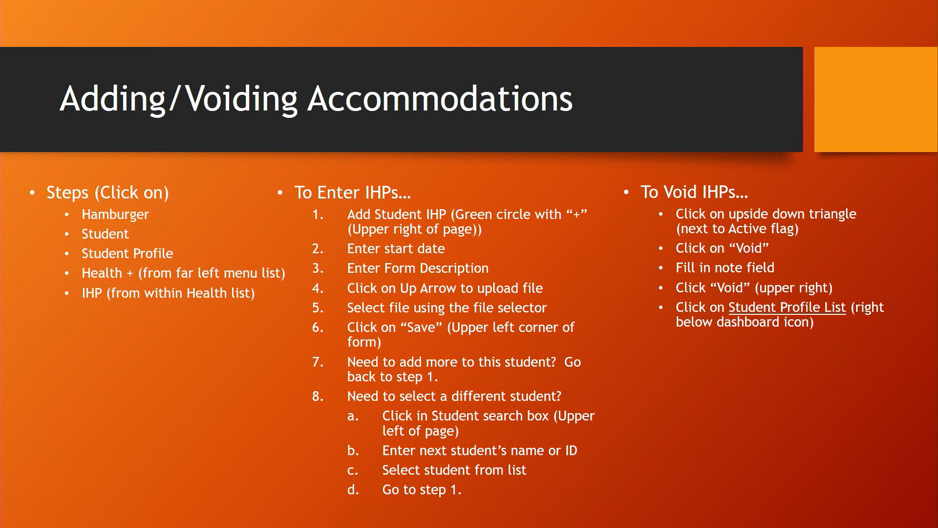